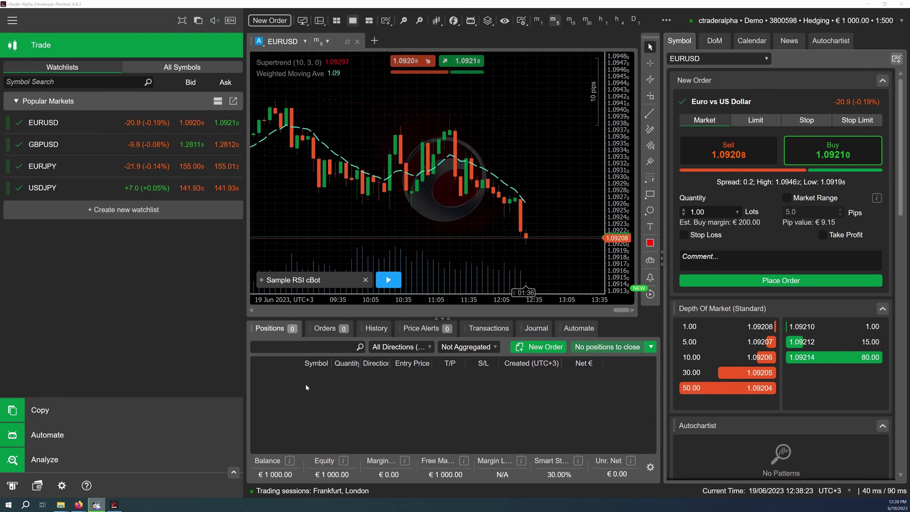
Start the Sample RSI cBot instance in an external ctrader-cli process.
{"action": "right_click", "coordinate": [315, 279]}
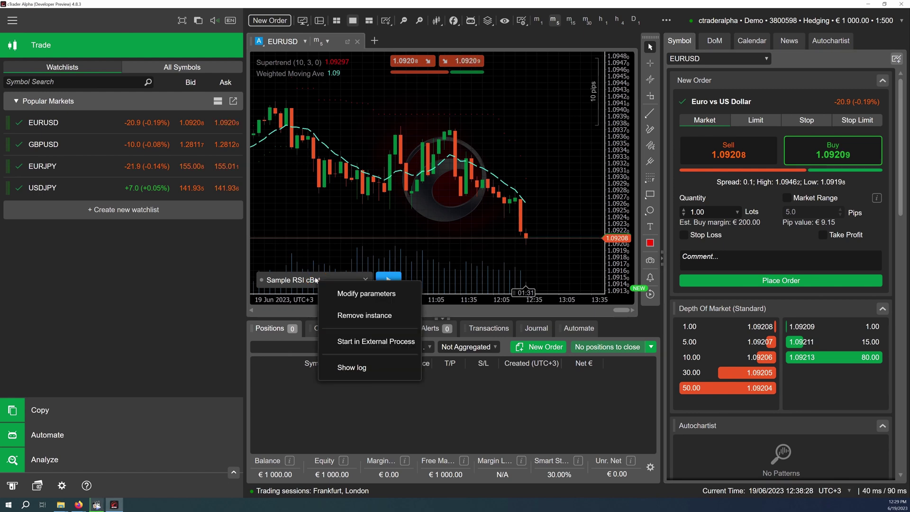
{"action": "left_click", "coordinate": [340, 347]}
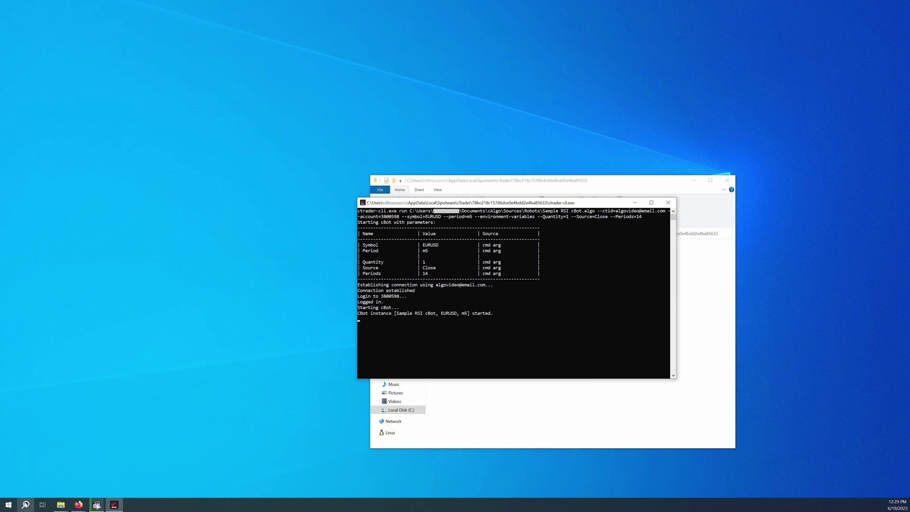
{"action": "left_click", "coordinate": [26, 505]}
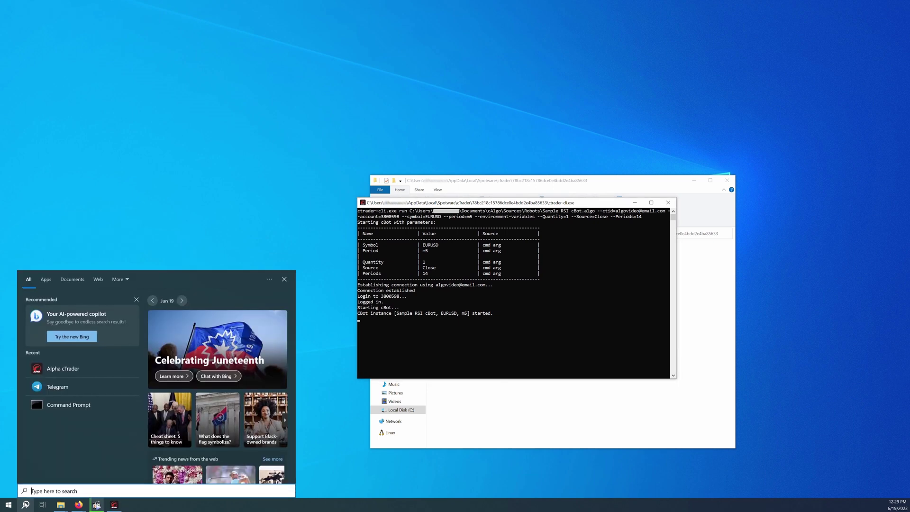
Open Command Prompt in the cTrader folder under AppData\Local\Spotware\cTrader using cd and the pasted path.
{"action": "type", "text": "cmd"}
{"action": "key", "text": "Return"}
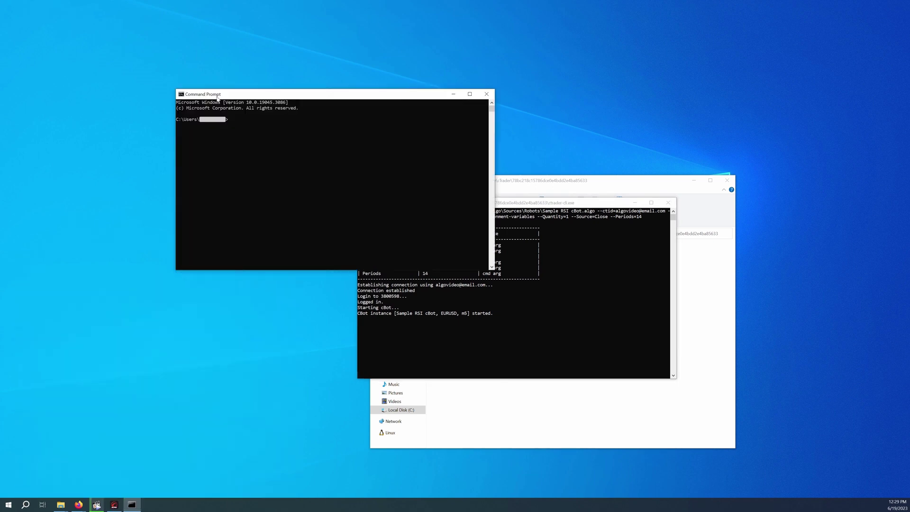
{"action": "type", "text": "cd"}
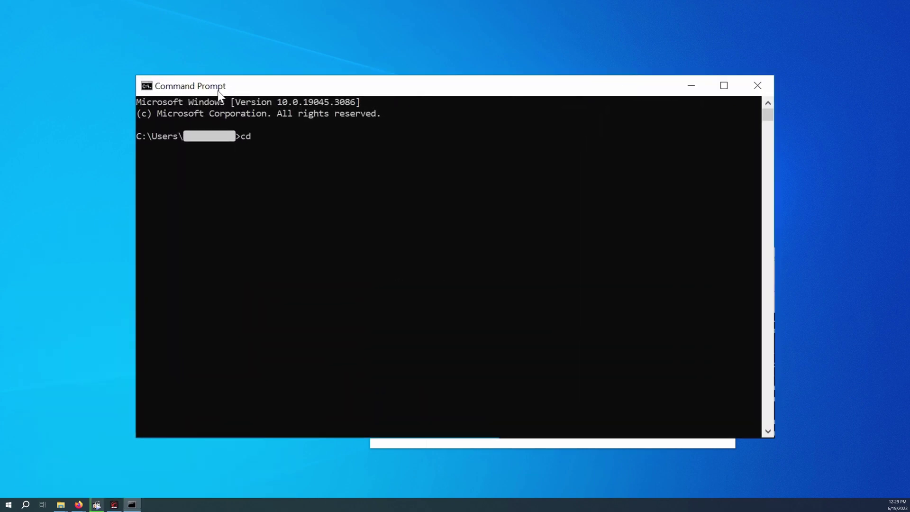
{"action": "key", "text": "ctrl+v"}
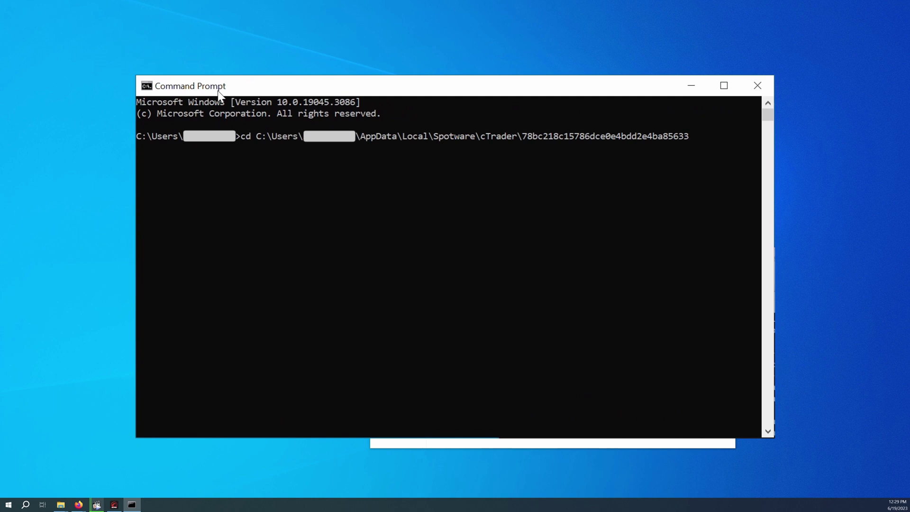
{"action": "key", "text": "Return"}
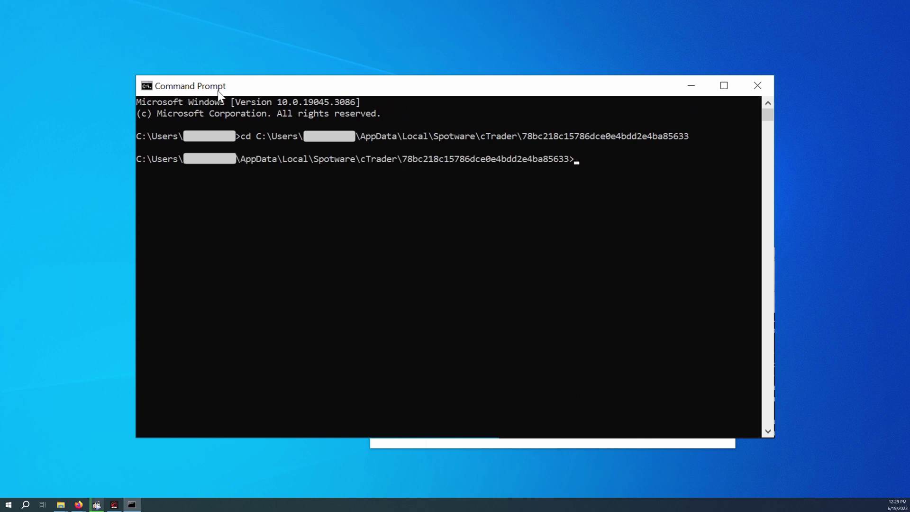
{"action": "type", "text": "ctrader-cli.exe"}
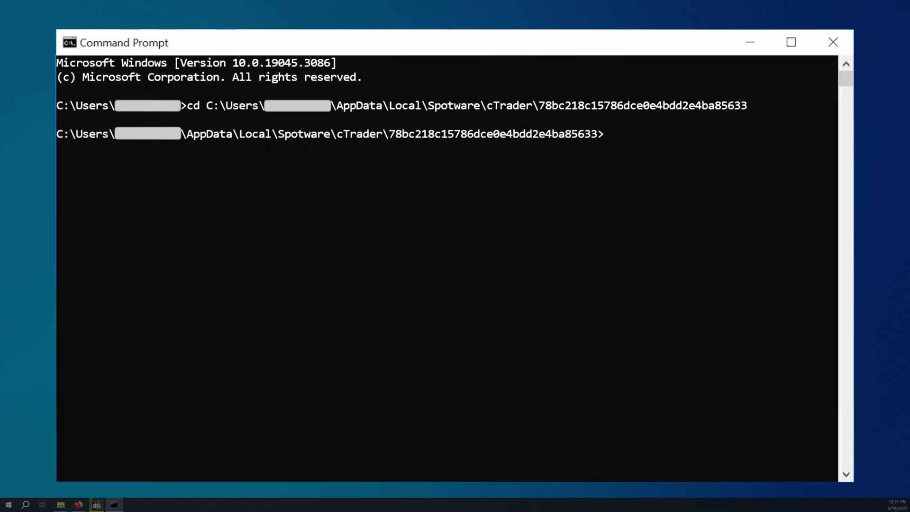
List ctrader-cli's supported periods, then type 'ctrader-cli.exe metadata C://video/rsiBot.algo'.
{"action": "type", "text": "ctr"}
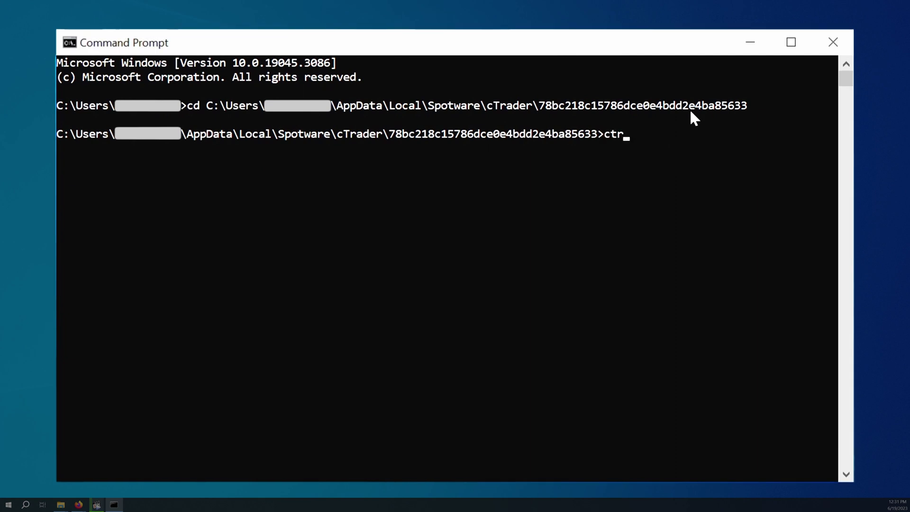
{"action": "type", "text": "ader-cli.exe periods"}
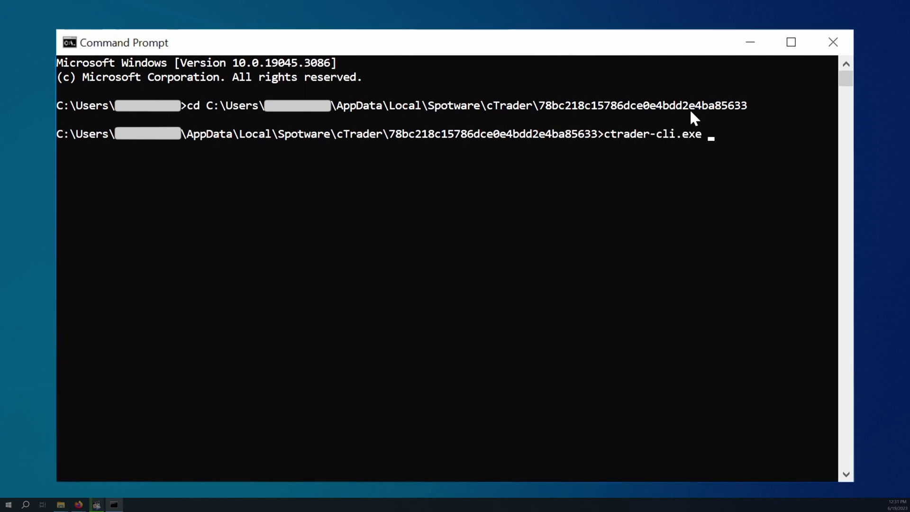
{"action": "key", "text": "Return"}
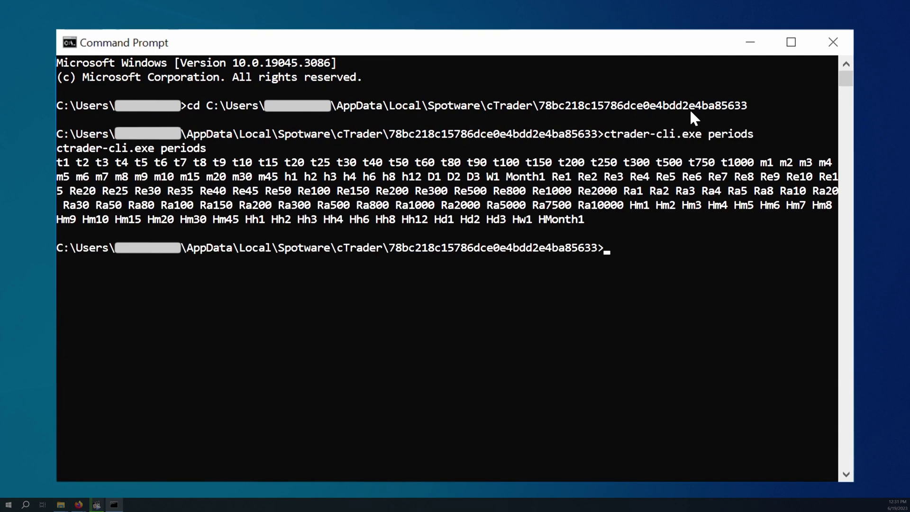
{"action": "type", "text": "ctrader-cli.exe metadata C://video./r"}
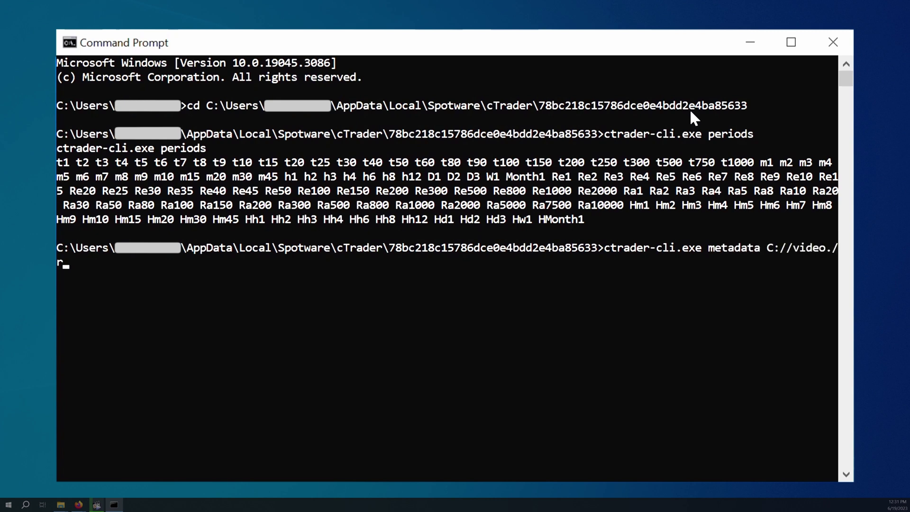
{"action": "key", "text": "BackSpace"}
{"action": "key", "text": "BackSpace"}
{"action": "key", "text": "BackSpace"}
{"action": "type", "text": "/rsiBot.algo"}
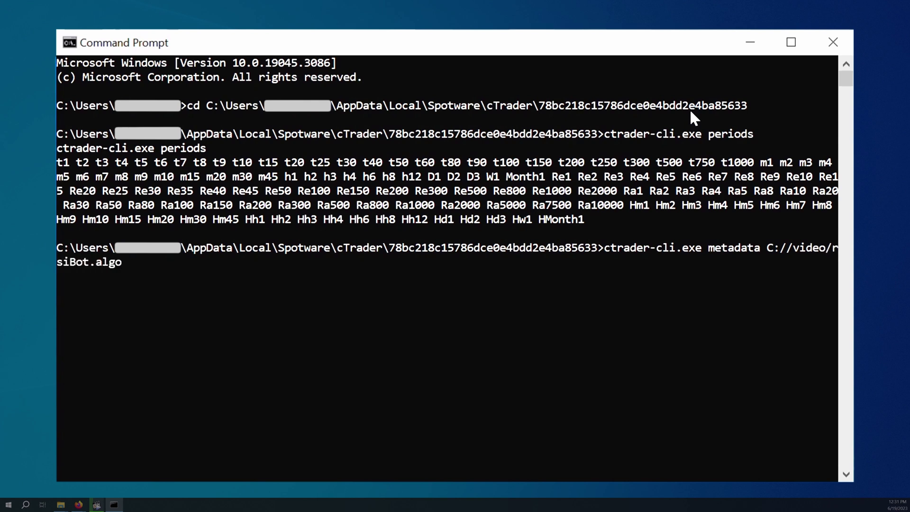
Print rsiBot.algo's metadata JSON and review its Quantity, Source (Close) and Periods (14) parameters.
{"action": "key", "text": "Return"}
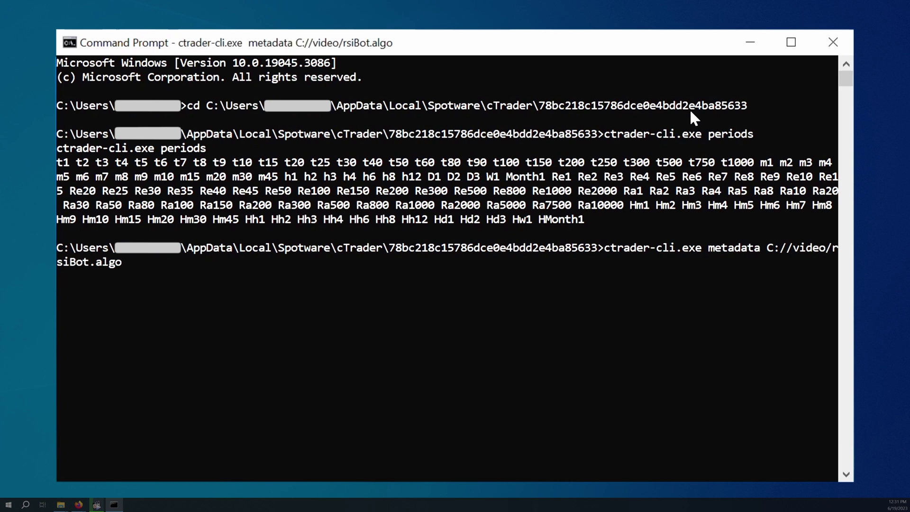
{"action": "scroll", "coordinate": [504, 311], "scroll_direction": "up", "scroll_amount": 1}
{"action": "scroll", "coordinate": [506, 314], "scroll_direction": "up", "scroll_amount": 2}
{"action": "scroll", "coordinate": [506, 314], "scroll_direction": "down", "scroll_amount": 5}
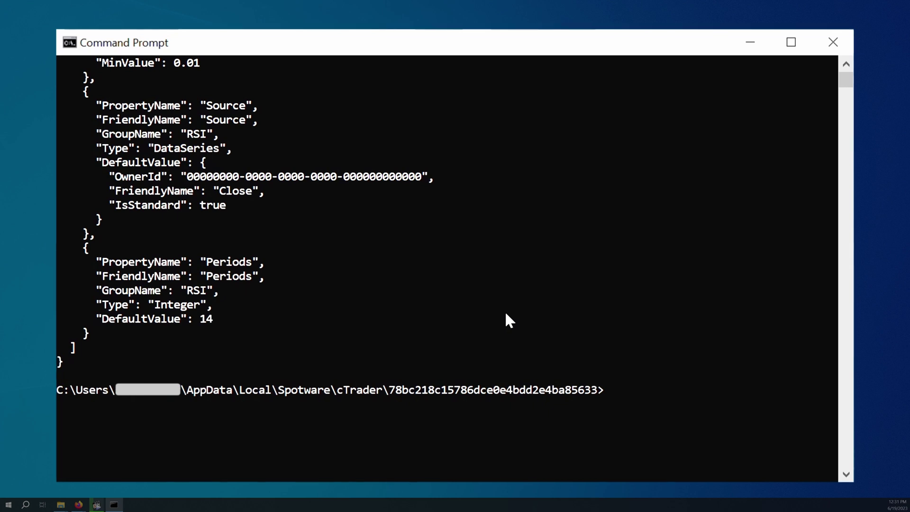
Run rsiBot.algo with the cTrader ID, password file, account number, --symbol=EURUSD and --period=h1.
{"action": "type", "text": "ctrad"}
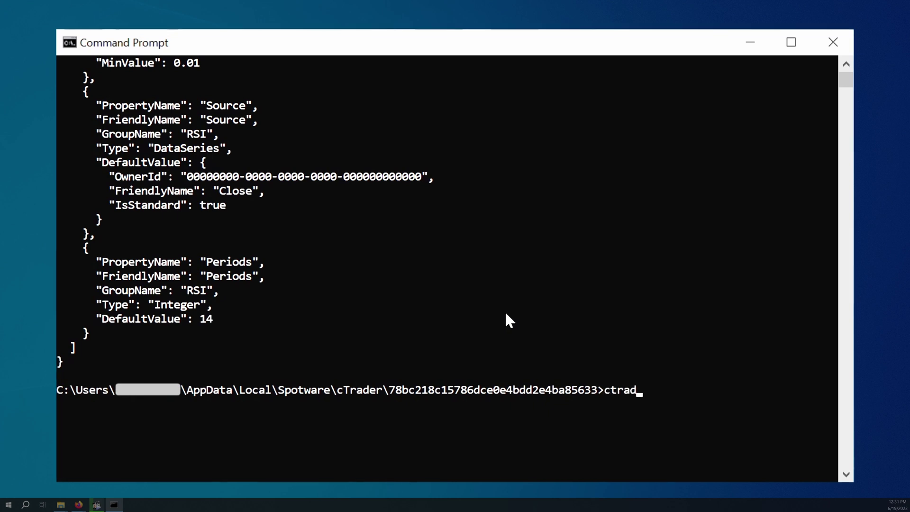
{"action": "type", "text": "er-cli.exe run C:/"}
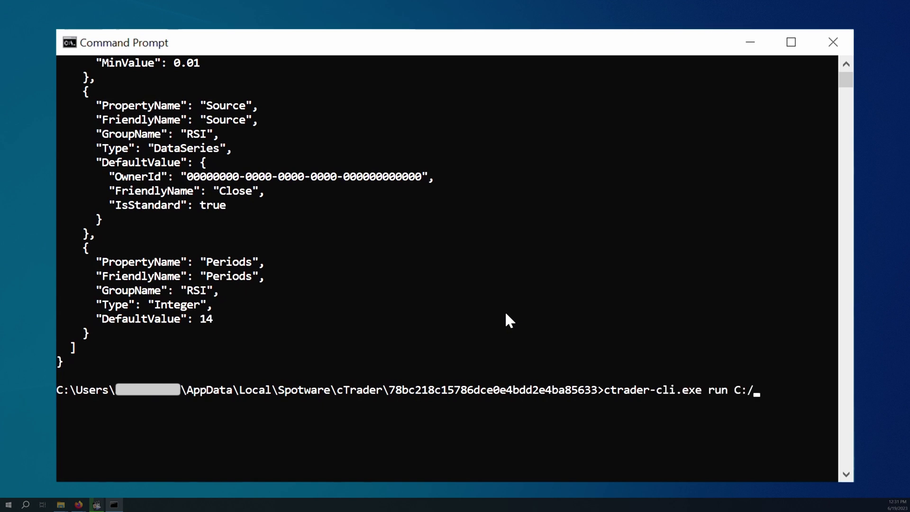
{"action": "type", "text": "/video/rsiBot.algo --ctid="}
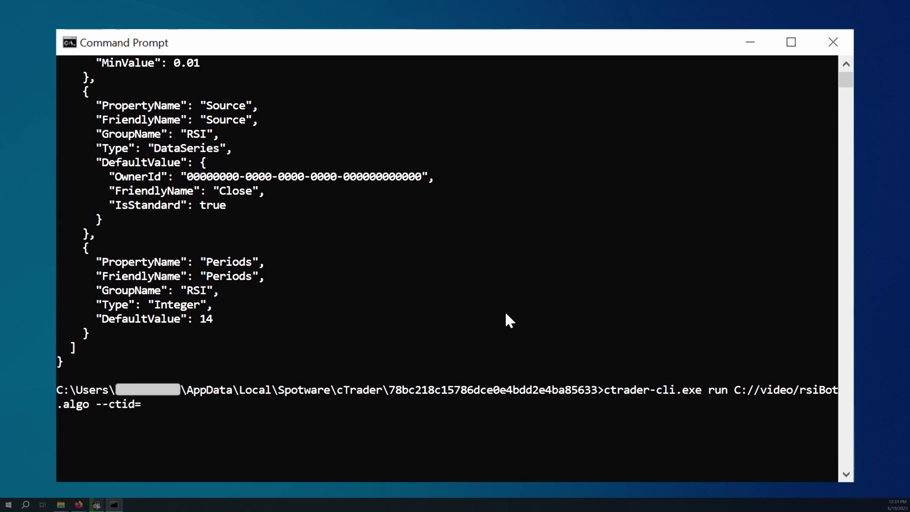
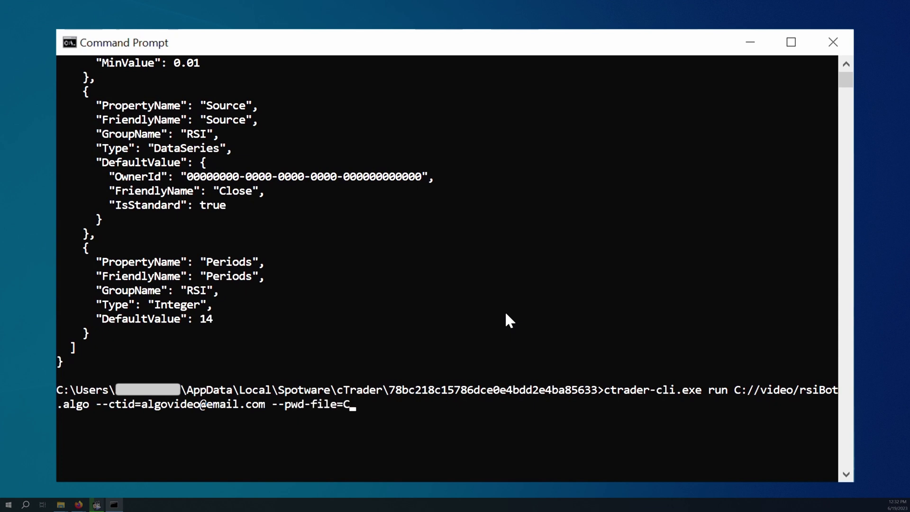
{"action": "type", "text": "pa"}
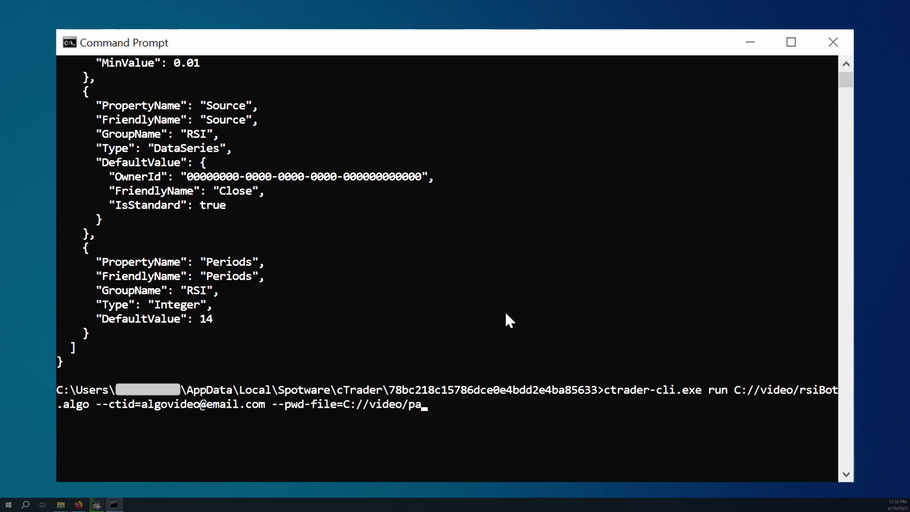
{"action": "type", "text": "ssword.pwd"}
{"action": "type", "text": " --"}
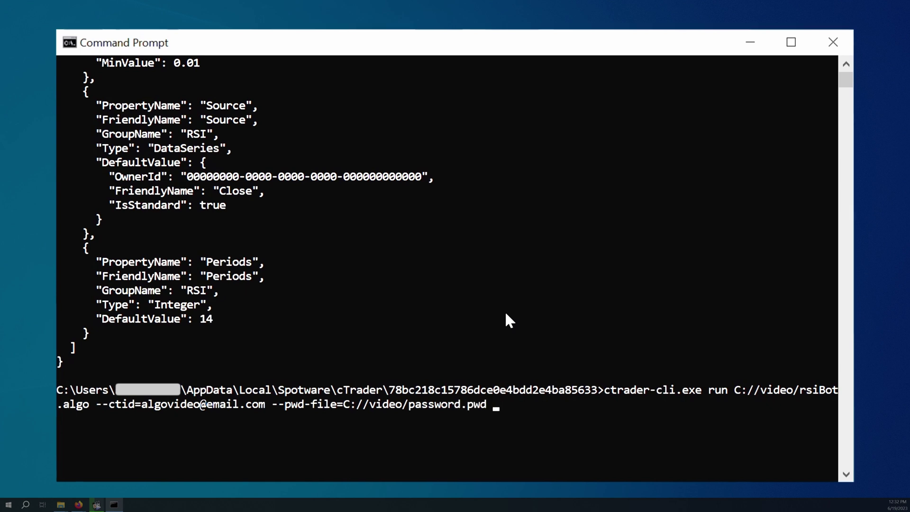
{"action": "type", "text": "account="}
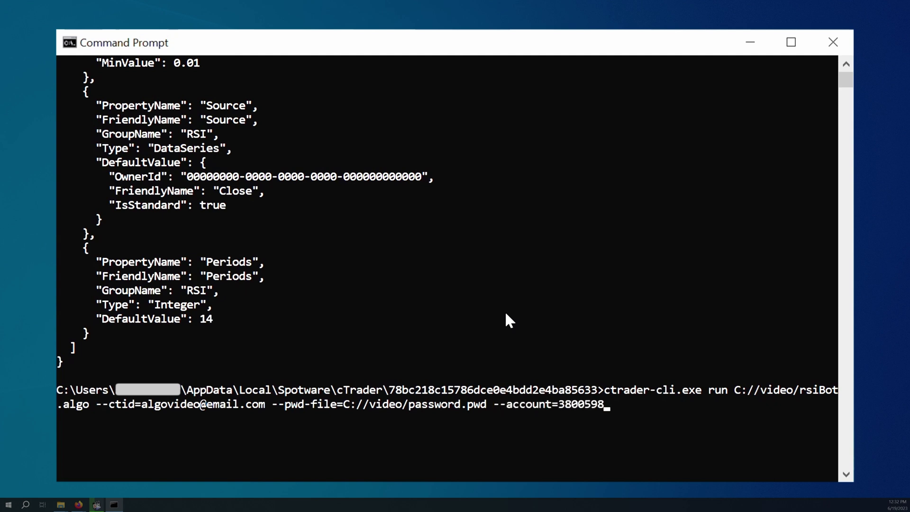
{"action": "type", "text": "--symbol=EUR"}
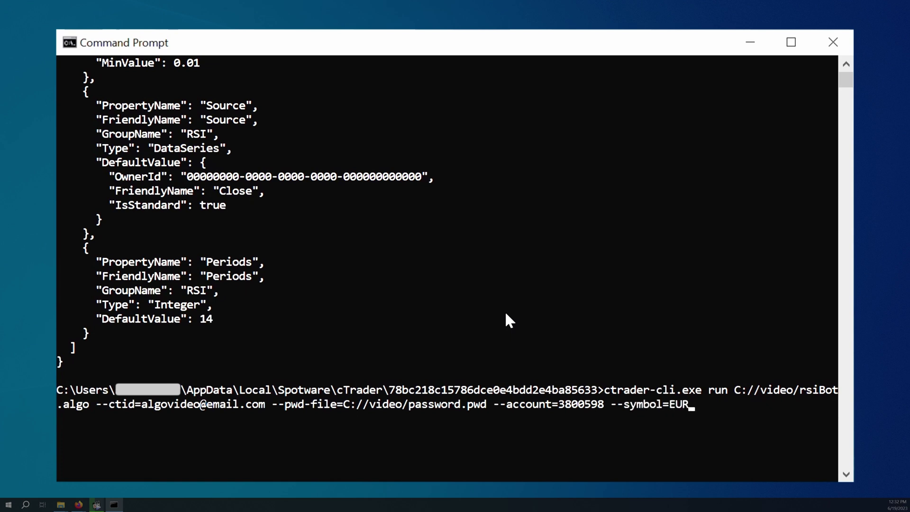
{"action": "type", "text": "USD --period=h1"}
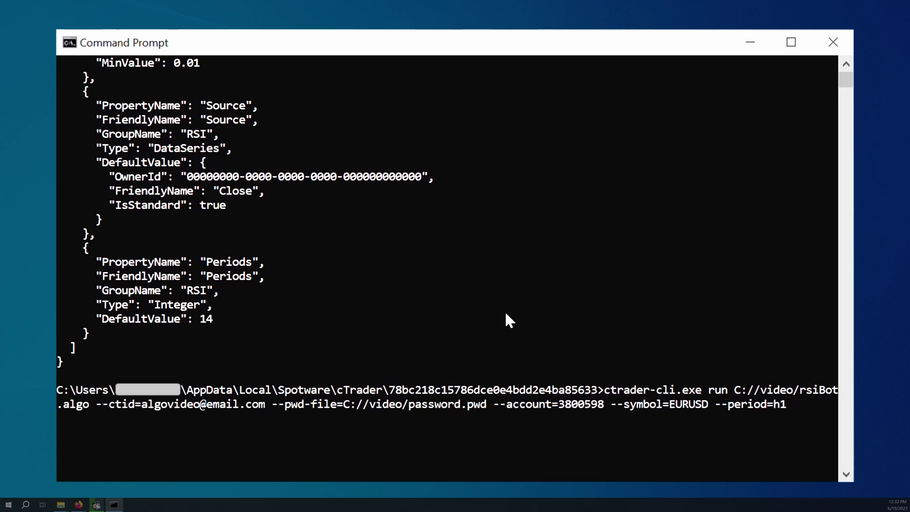
{"action": "key", "text": "Return"}
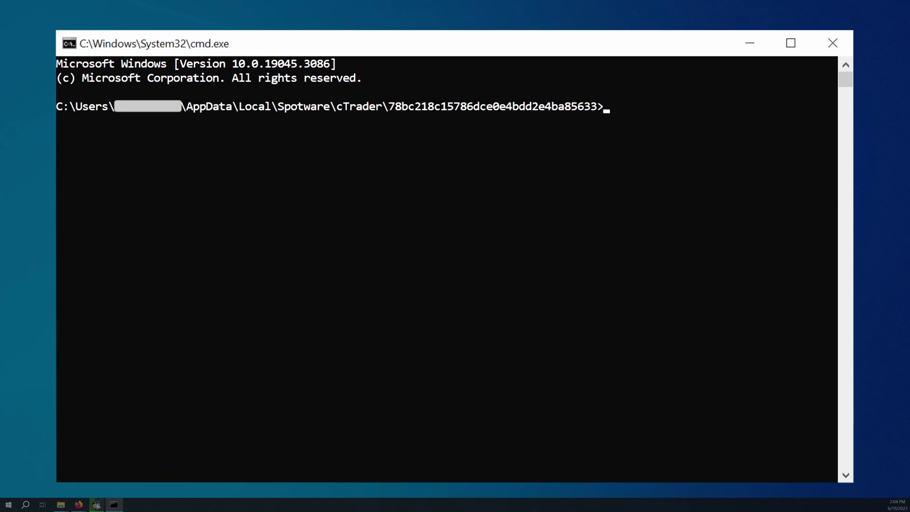
Run rsiBot.algo with C://video/exampleSet.cbotset plus the saved login, symbol and period options.
{"action": "type", "text": "ctrader-cli"}
{"action": "type", "text": ".,"}
{"action": "type", "text": "exe "}
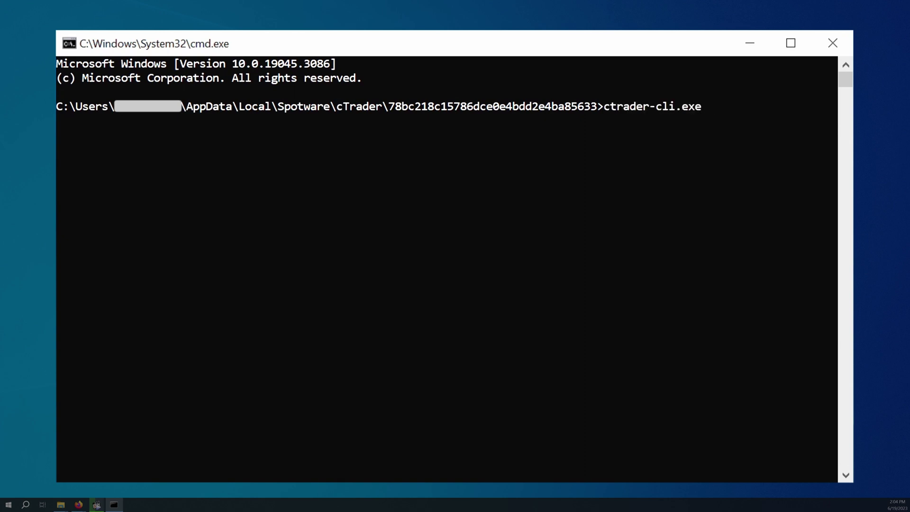
{"action": "type", "text": "run C://video."}
{"action": "key", "text": "BackSpace"}
{"action": "type", "text": "/"}
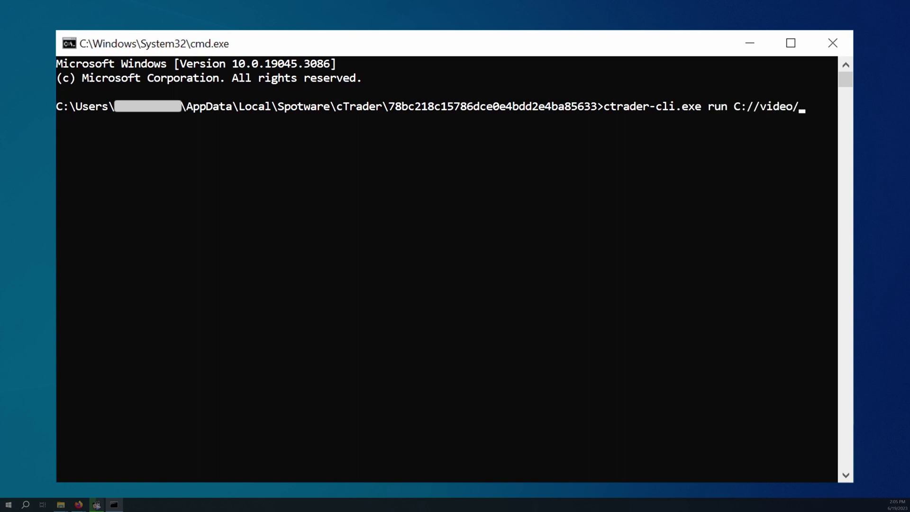
{"action": "type", "text": "rsiBot.algo"}
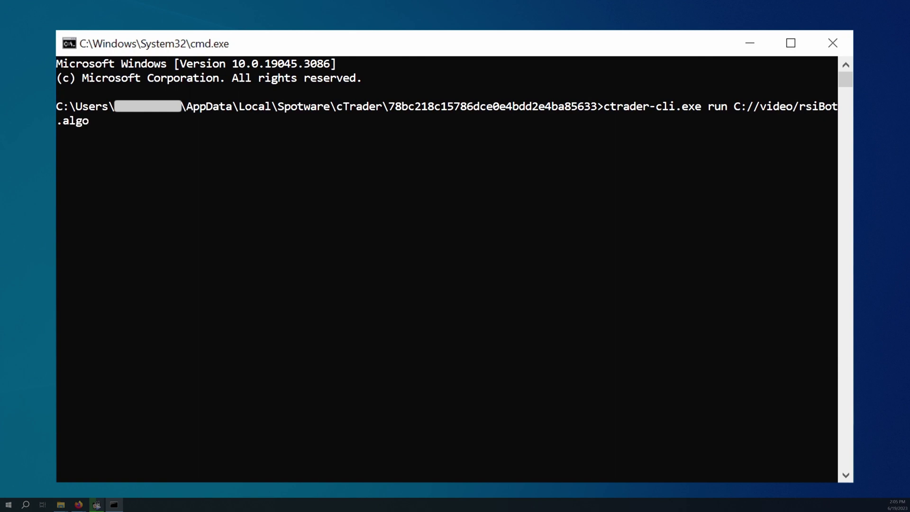
{"action": "type", "text": " C://video"}
{"action": "type", "text": "/exam"}
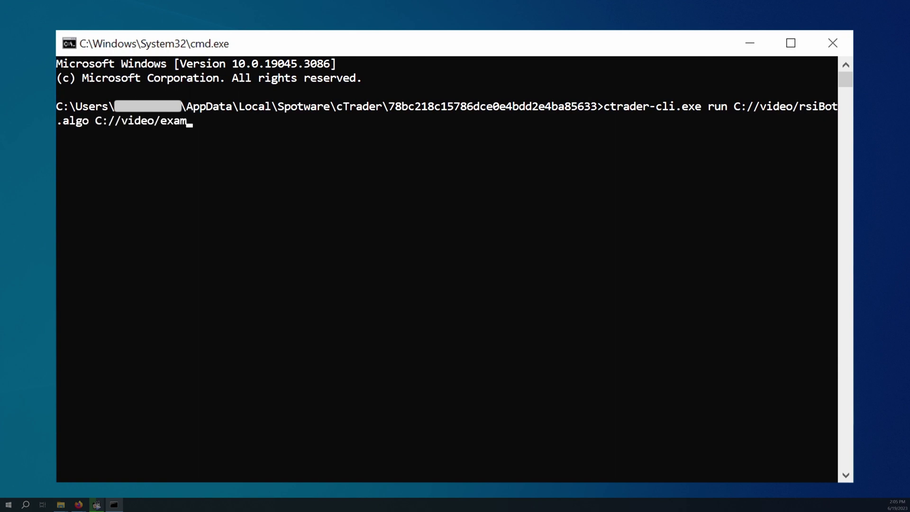
{"action": "type", "text": "pleSet.cbotset"}
{"action": "key", "text": "ctrl+v"}
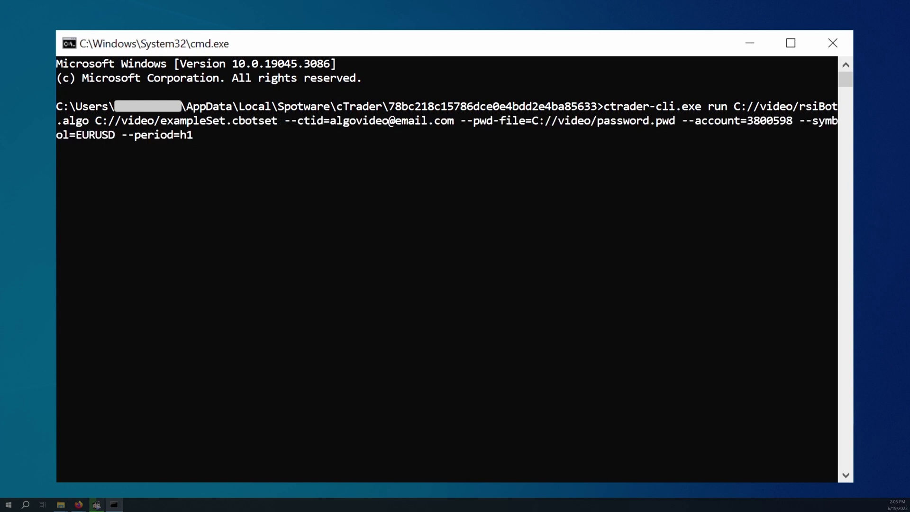
{"action": "key", "text": "Return"}
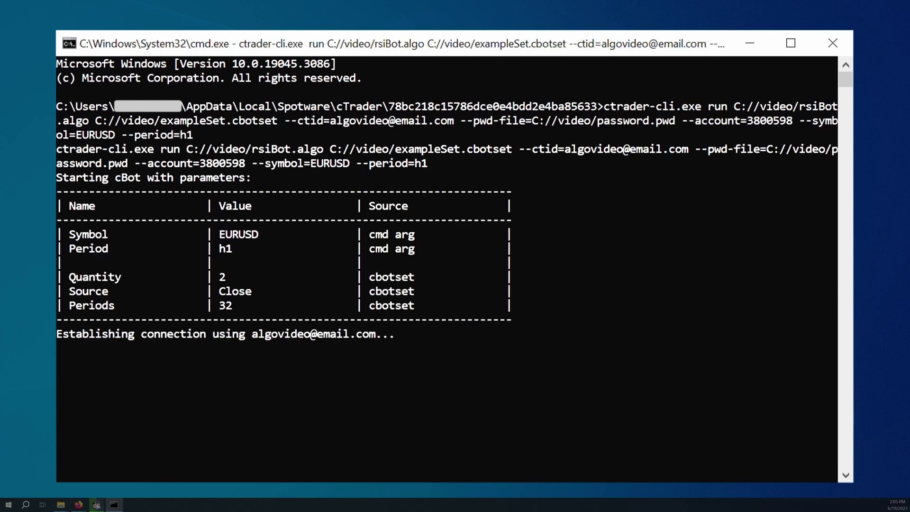
Stop the started EURUSD h1 rsiBot with Ctrl+C and type the rsiBot.algo metadata command.
{"action": "left_click", "coordinate": [469, 54]}
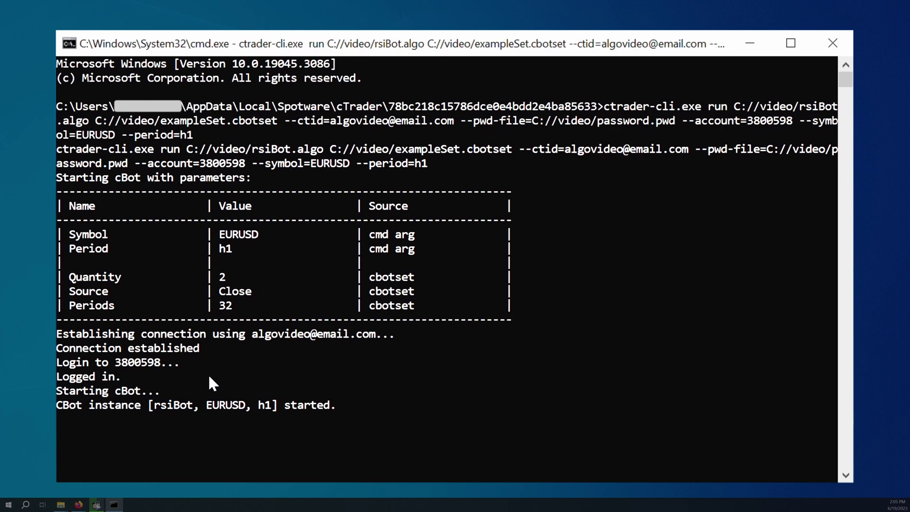
{"action": "key", "text": "ctrl+c"}
{"action": "type", "text": "ct"}
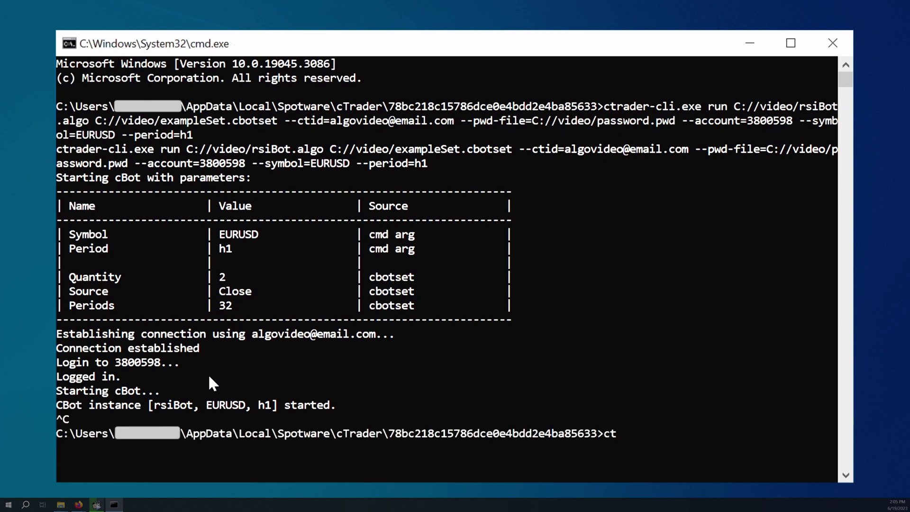
{"action": "type", "text": "rader-cli.exe m"}
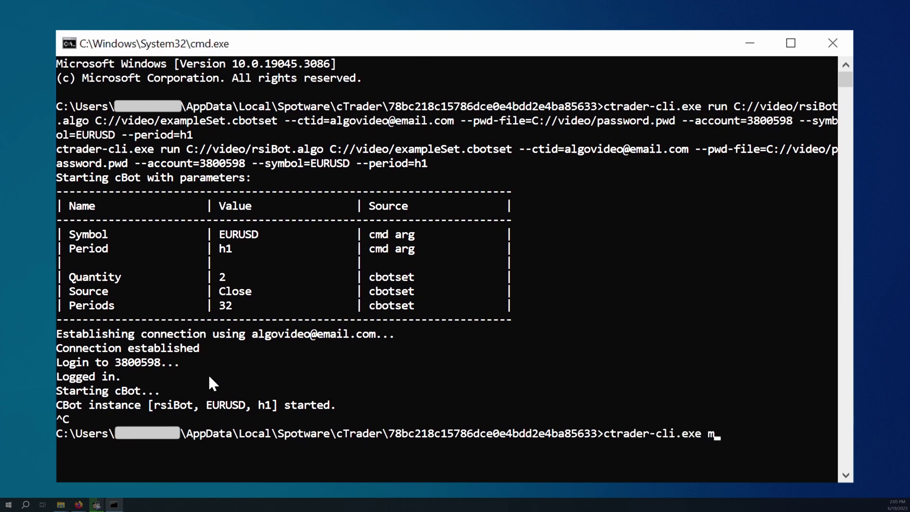
{"action": "type", "text": "etadata C://video/rsiBot.algo"}
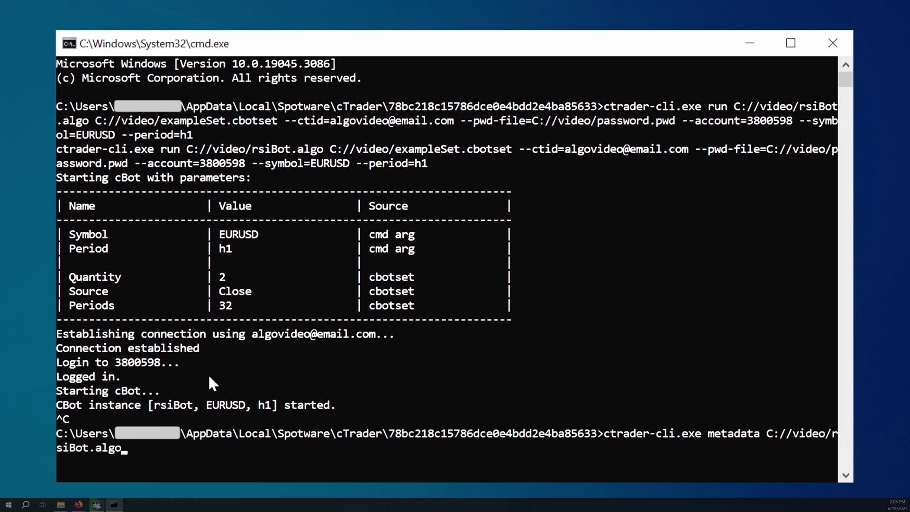
Print rsiBot.algo's metadata JSON and check that Periods defaults to 14.
{"action": "key", "text": "Return"}
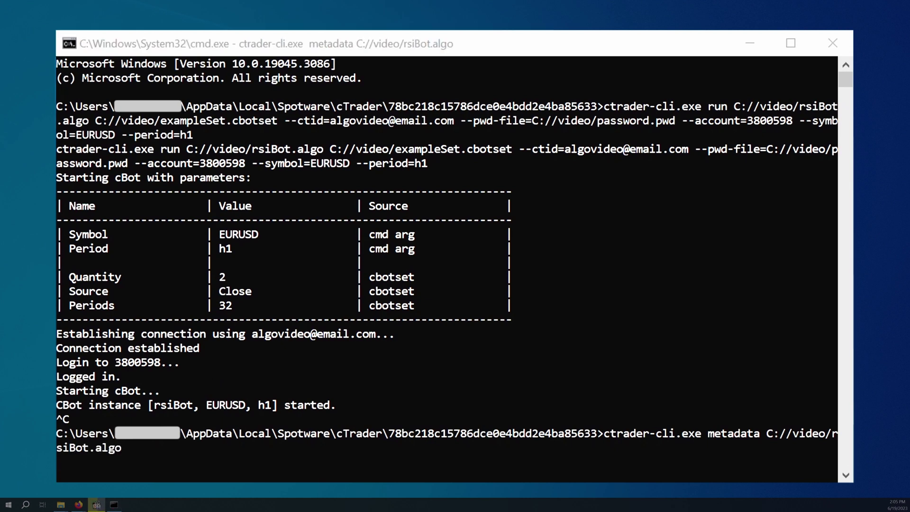
{"action": "scroll", "coordinate": [180, 264], "scroll_direction": "up", "scroll_amount": 4}
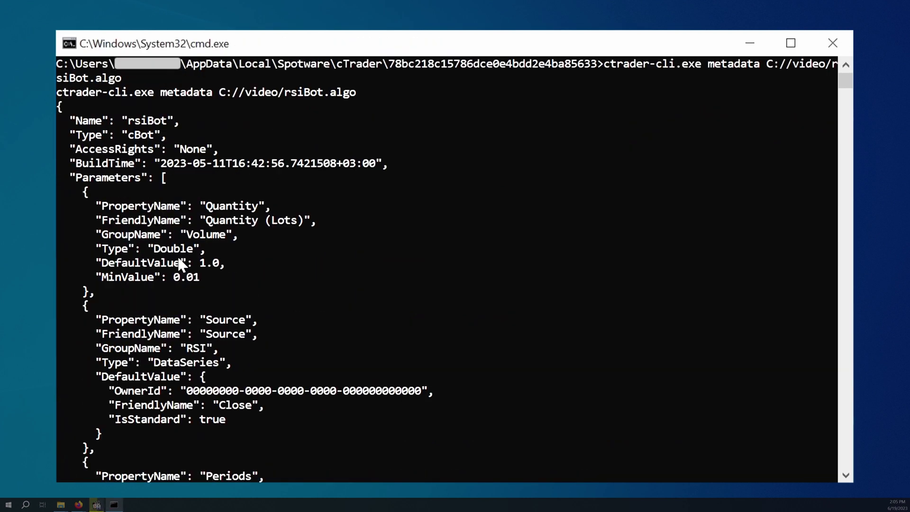
{"action": "scroll", "coordinate": [185, 261], "scroll_direction": "down", "scroll_amount": 6}
{"action": "left_click", "coordinate": [666, 50]}
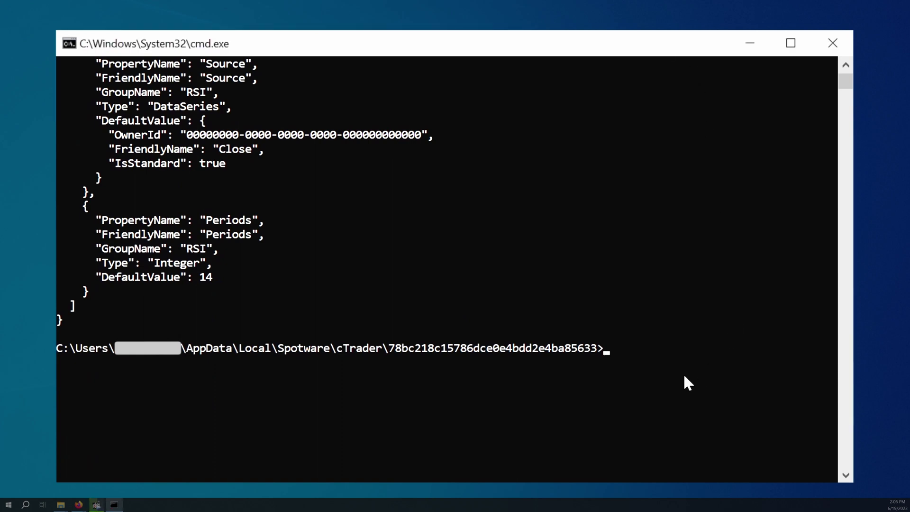
Run rsiBot.algo with exampleSet.cbotset and the saved options, overriding --Periods=21.
{"action": "type", "text": "cTrad"}
{"action": "key", "text": "BackSpace"}
{"action": "key", "text": "BackSpace"}
{"action": "key", "text": "BackSpace"}
{"action": "key", "text": "BackSpace"}
{"action": "type", "text": "trader-cli.exe run c://"}
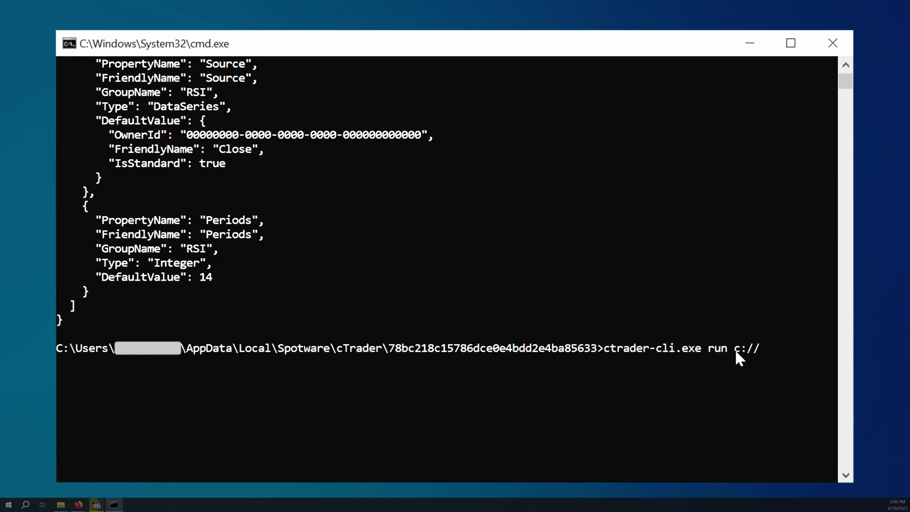
{"action": "type", "text": "video/rsiB"}
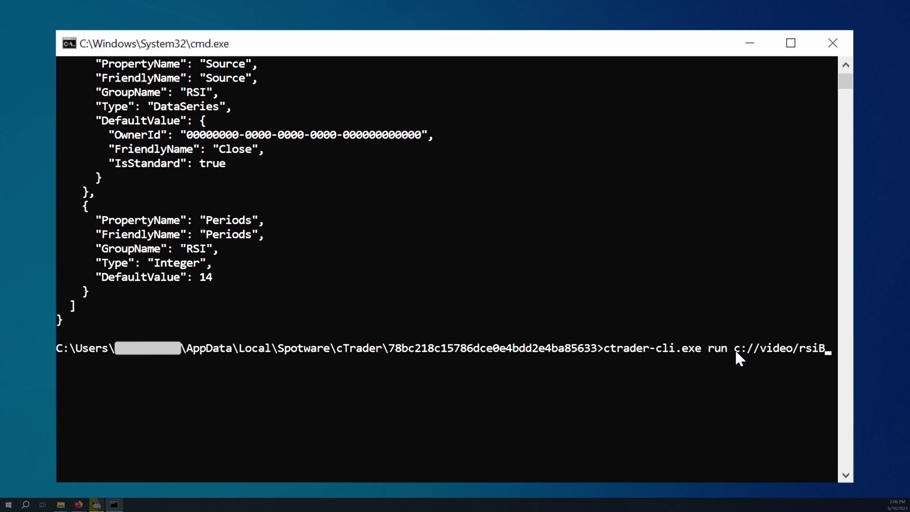
{"action": "type", "text": "ot.algo C://video/exampleSet.cbotset"}
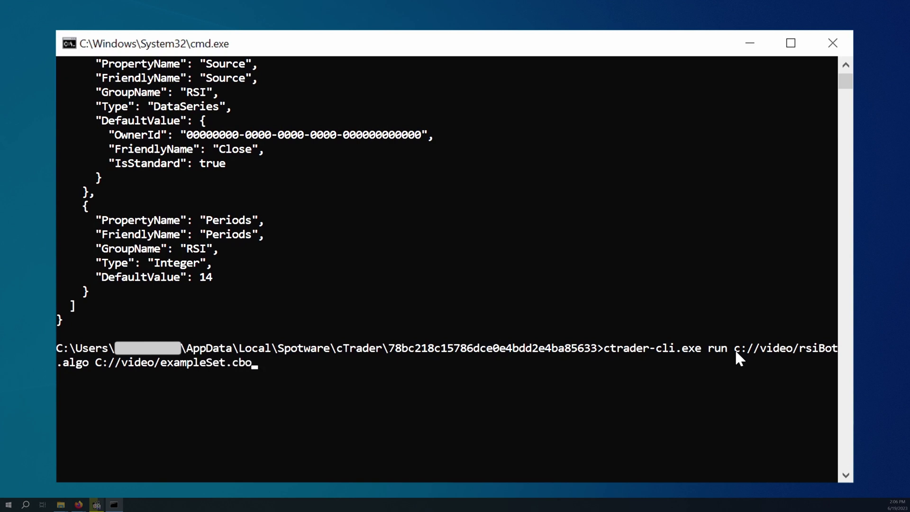
{"action": "key", "text": "ctrl+v"}
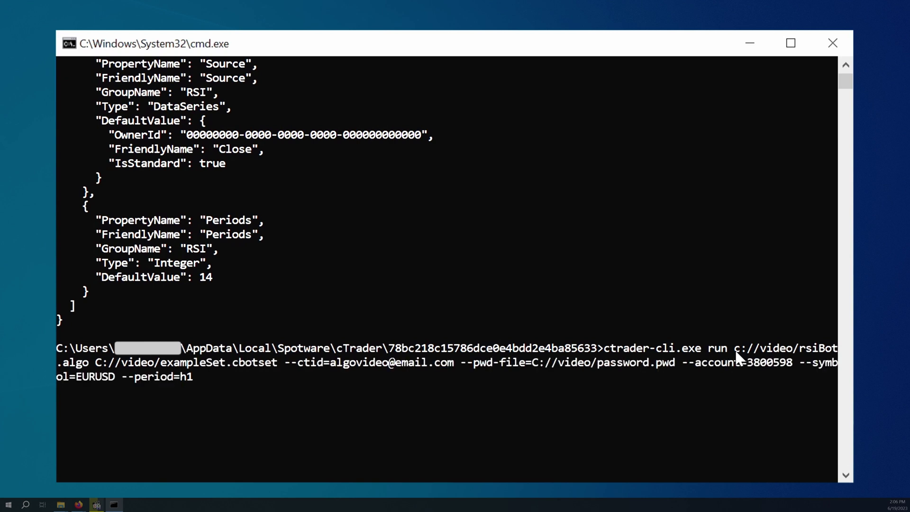
{"action": "type", "text": "--Periods=21"}
{"action": "key", "text": "Return"}
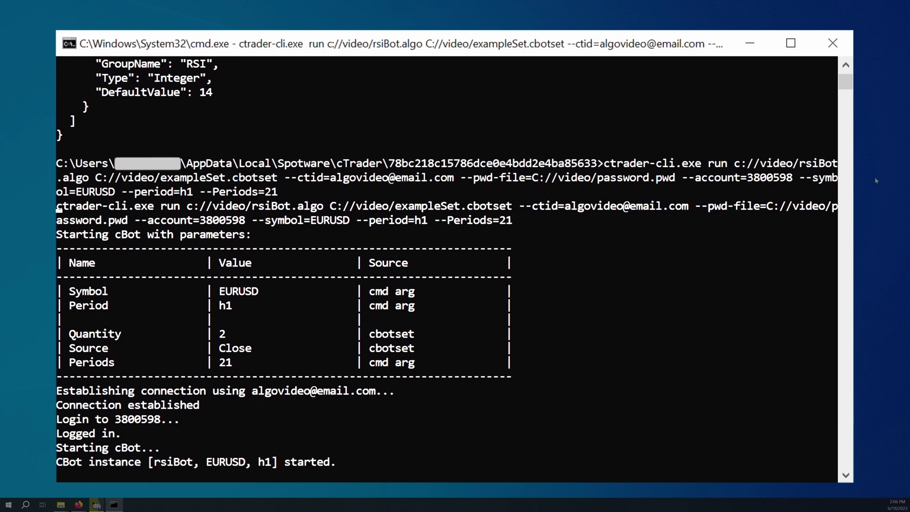
{"action": "left_click", "coordinate": [491, 41]}
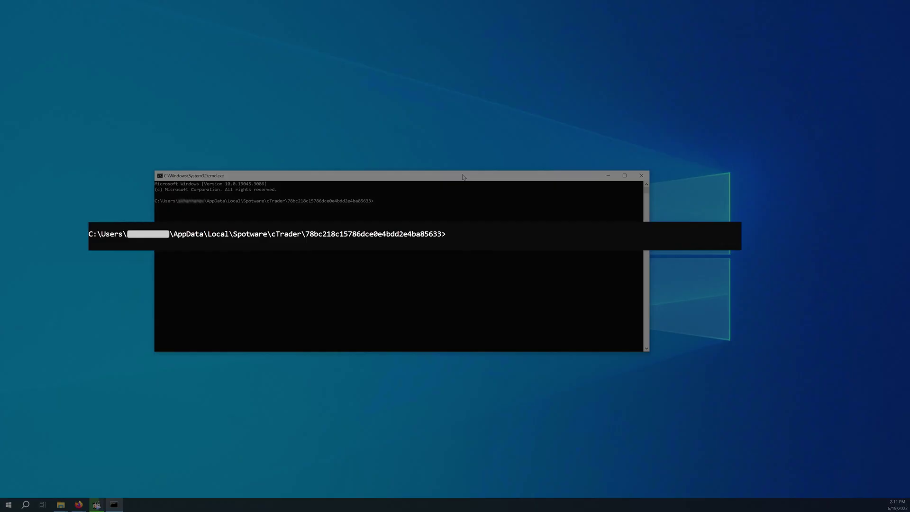
Build an example run command with a -c cTrader ID option and the C:// video/rsiBot.algo path.
{"action": "type", "text": "ctrader-cli.exe"}
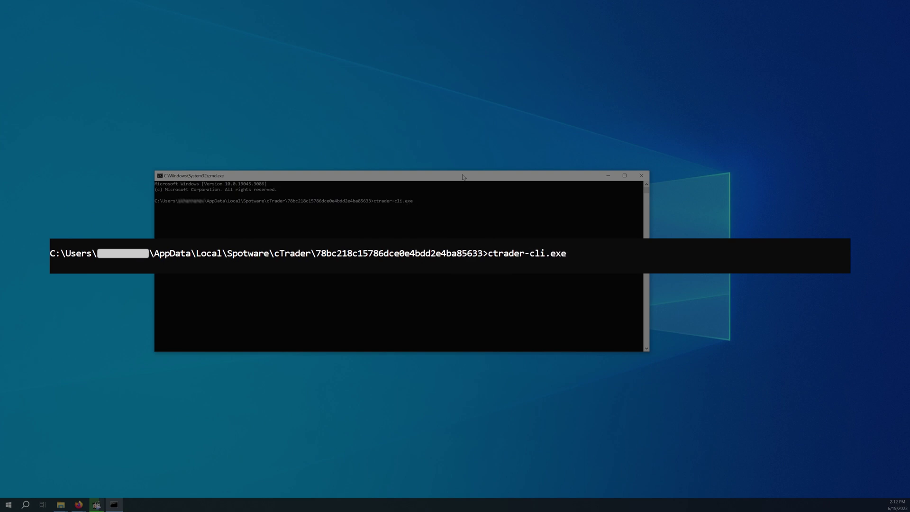
{"action": "type", "text": " run"}
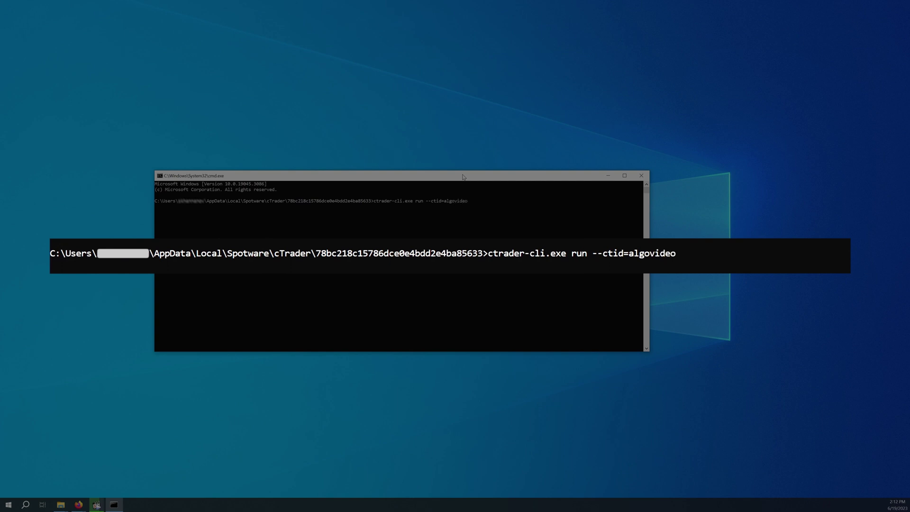
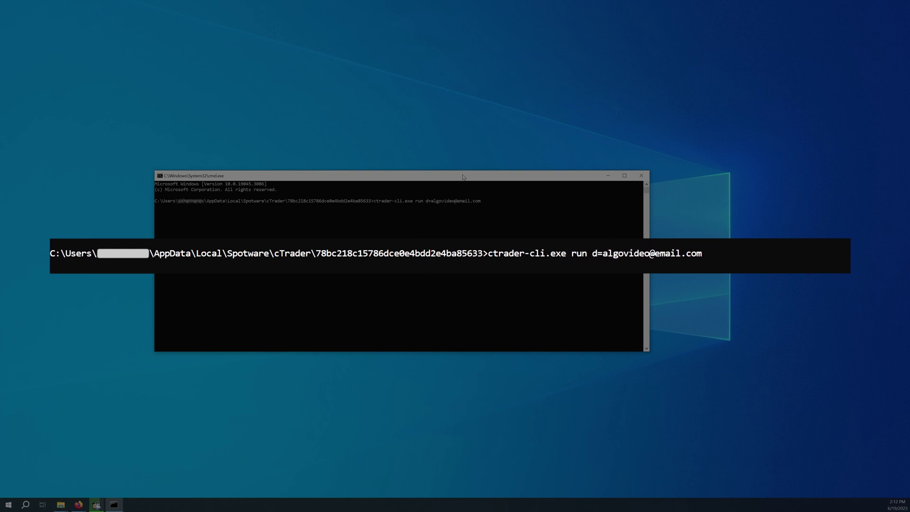
{"action": "key", "text": "Delete"}
{"action": "type", "text": "-c"}
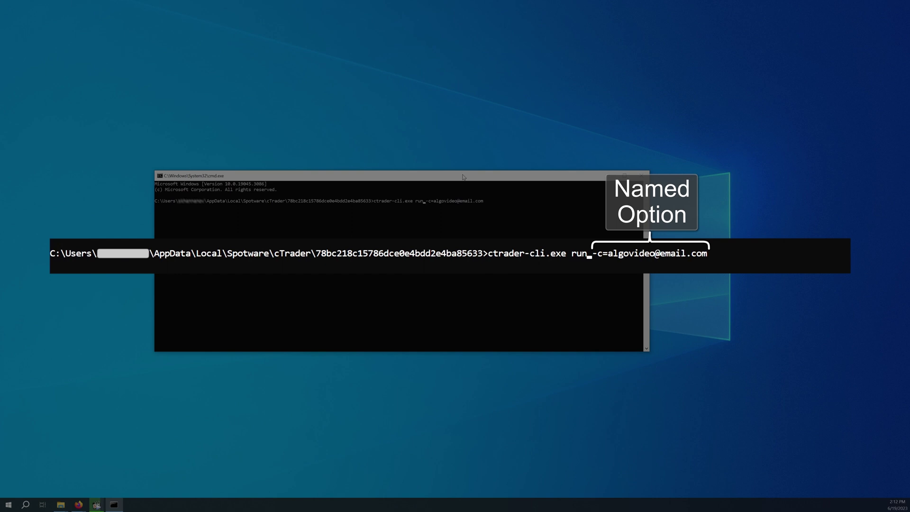
{"action": "type", "text": "C:// "}
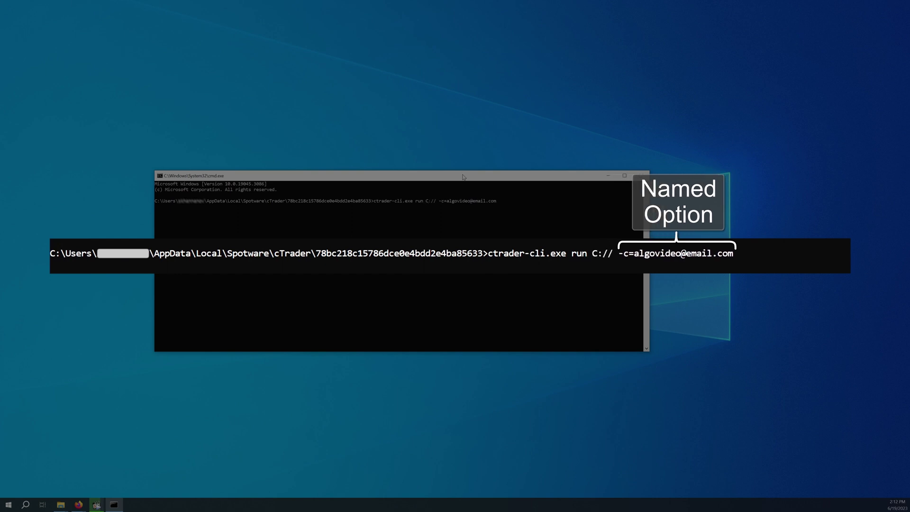
{"action": "type", "text": "video/"}
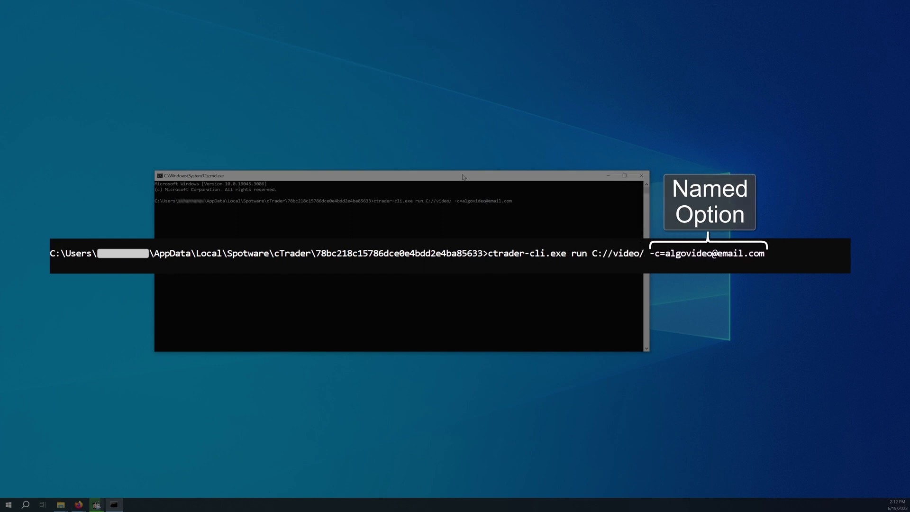
{"action": "type", "text": "rsiBot.algo"}
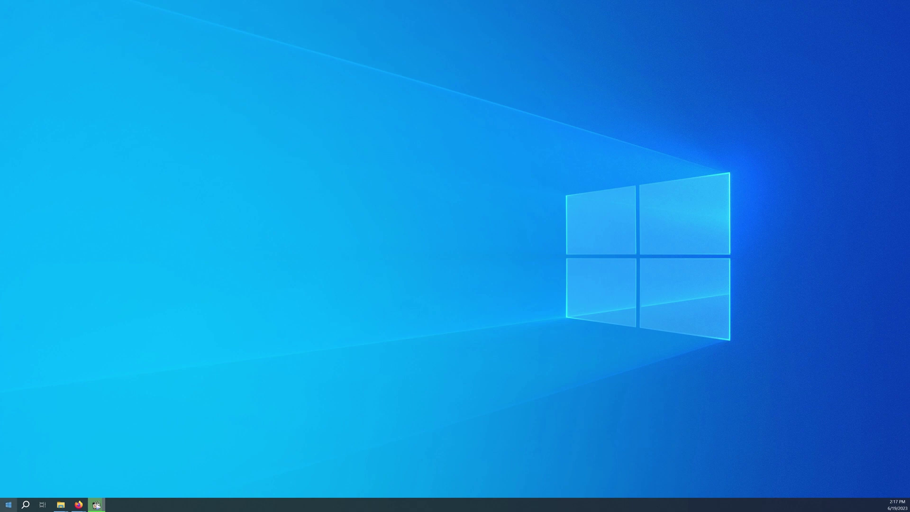
Open the Environment Variables window via the 'env' system search.
{"action": "left_click", "coordinate": [26, 505]}
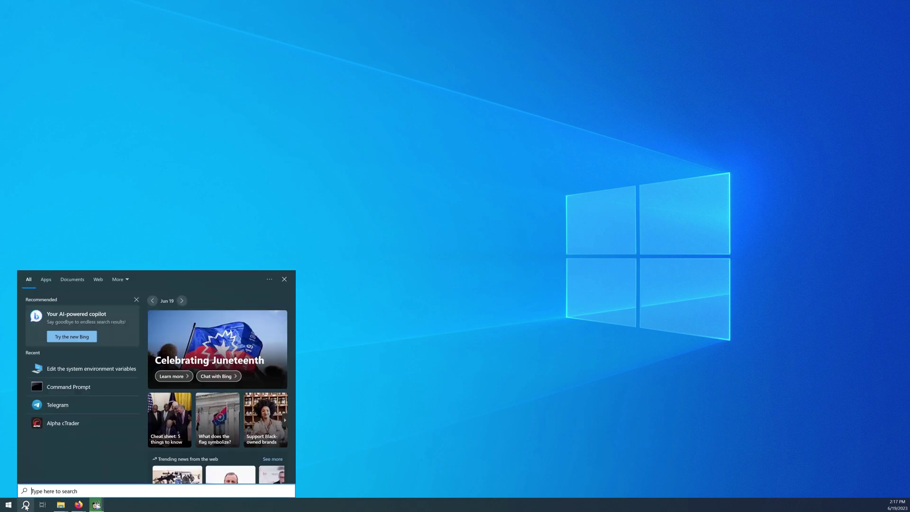
{"action": "type", "text": "env"}
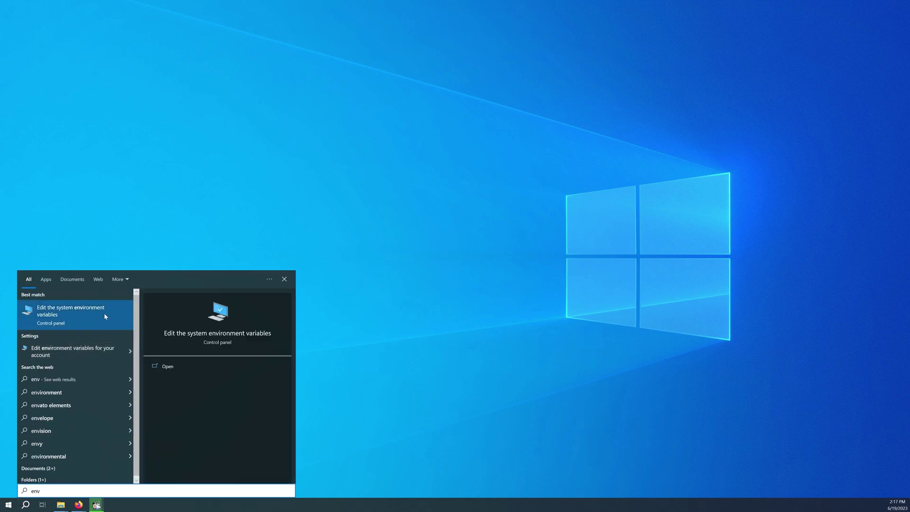
{"action": "left_click", "coordinate": [104, 316]}
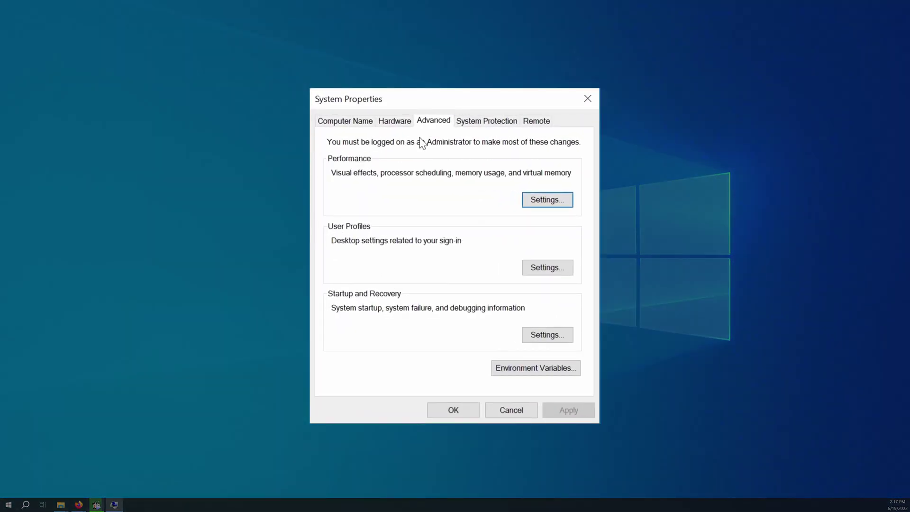
{"action": "left_click", "coordinate": [505, 374]}
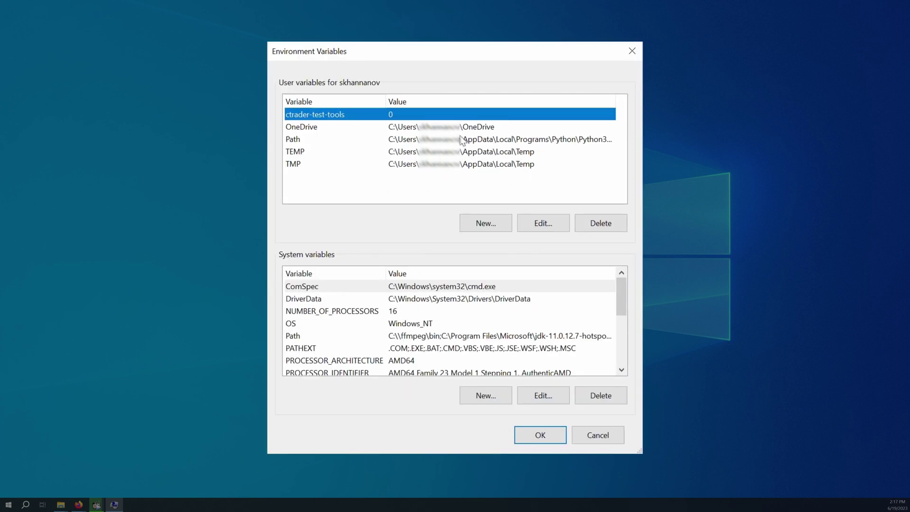
Add the AppData\Local\Spotware\cTrader folder to the user Path and confirm all dialogs.
{"action": "left_click", "coordinate": [460, 138]}
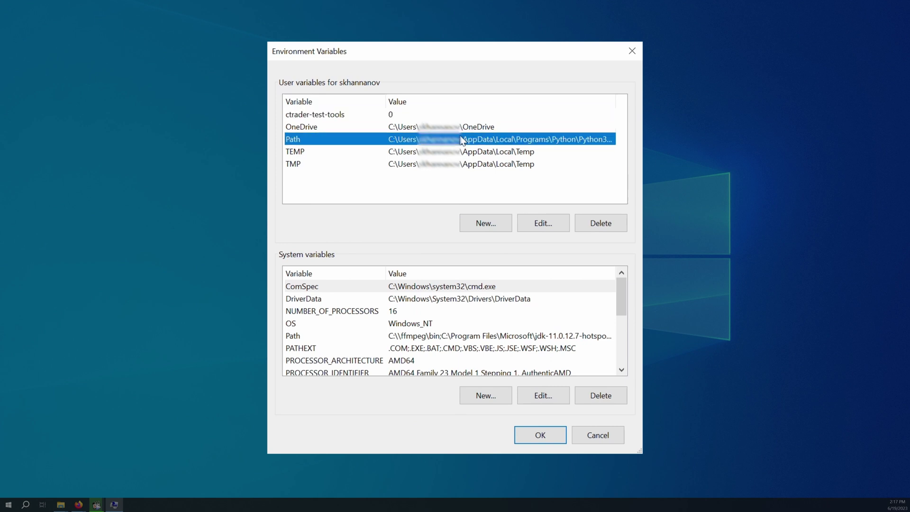
{"action": "left_click", "coordinate": [527, 222]}
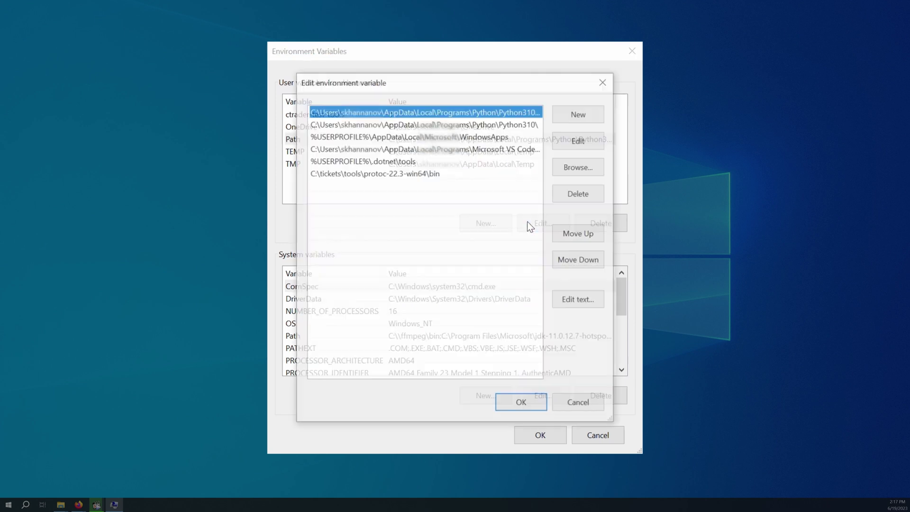
{"action": "left_click", "coordinate": [583, 113]}
{"action": "key", "text": "ctrl+v"}
{"action": "key", "text": "Return"}
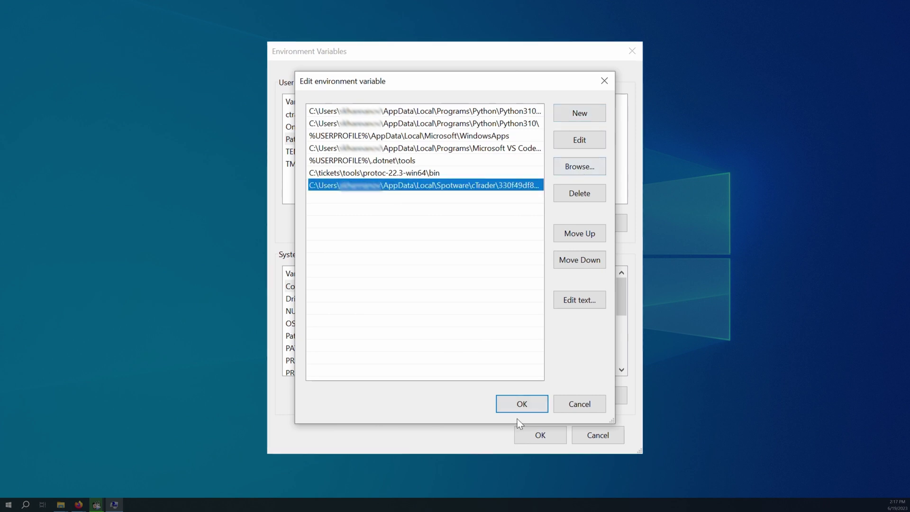
{"action": "left_click", "coordinate": [518, 410]}
{"action": "left_click", "coordinate": [533, 432]}
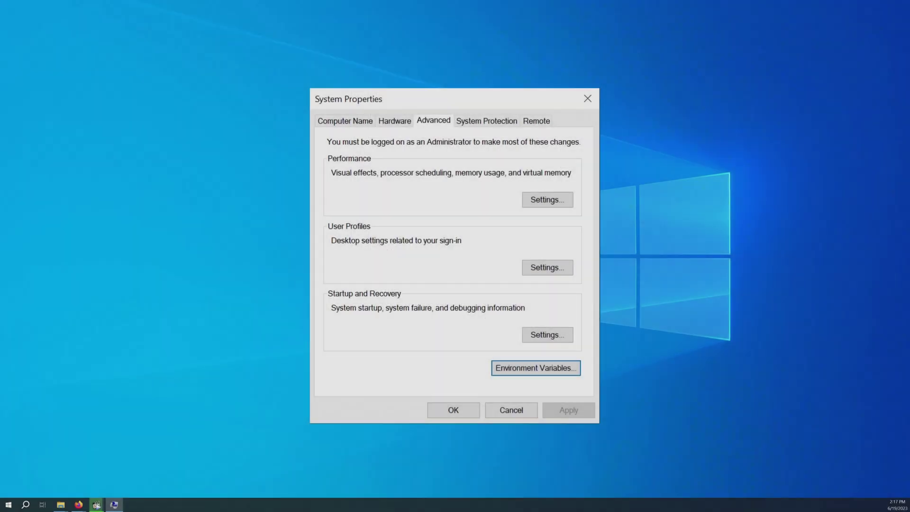
{"action": "left_click", "coordinate": [448, 411]}
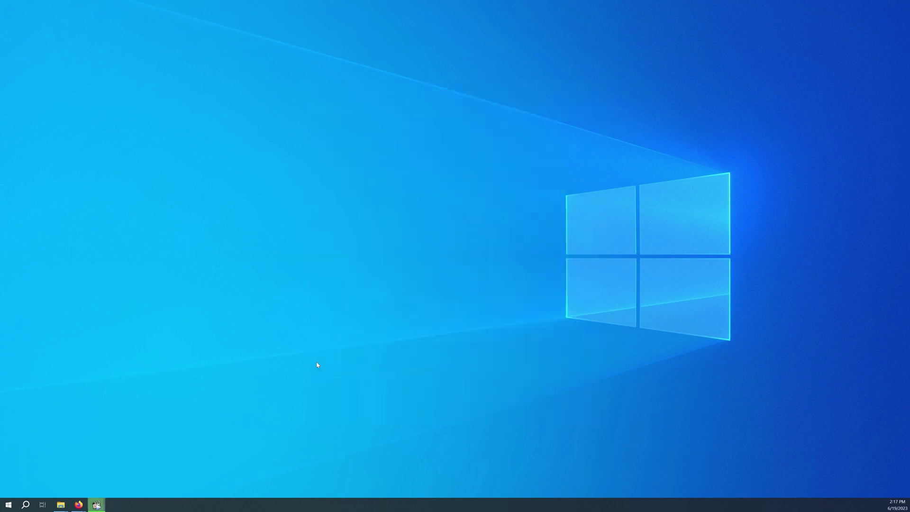
Launch a new Command Prompt from the 'cmd' search.
{"action": "left_click", "coordinate": [26, 504]}
{"action": "type", "text": "cmd"}
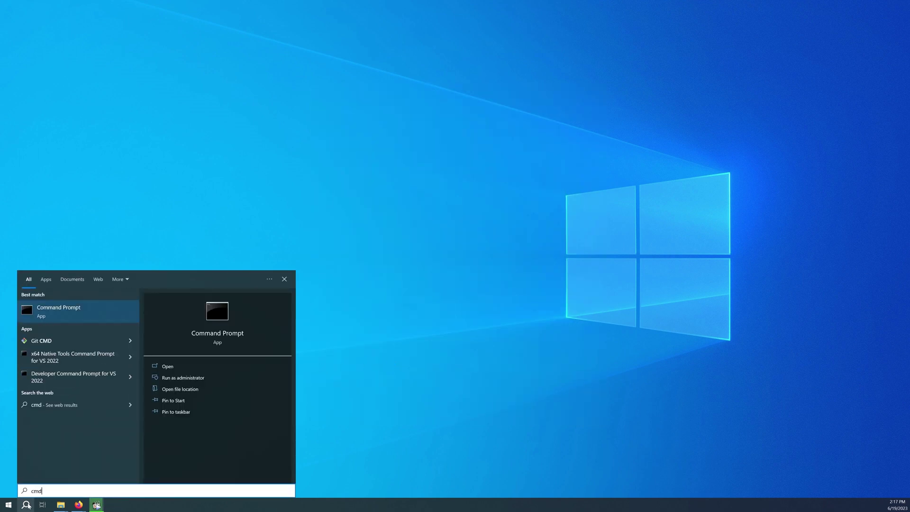
{"action": "key", "text": "Return"}
Run 'ctrader-cli metadata C://video/rsiBot.algo' and review the parameters, ending with Periods default 14.
{"action": "type", "text": "ctrader"}
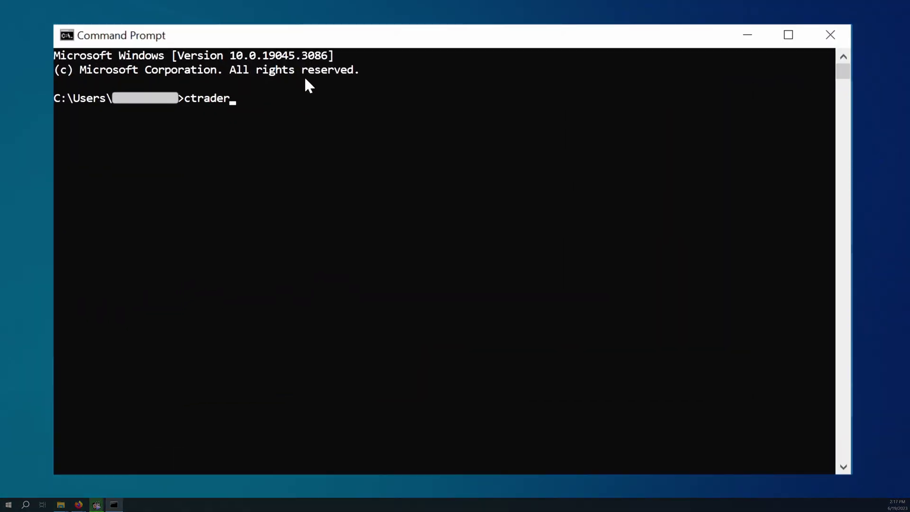
{"action": "type", "text": "-cli meta"}
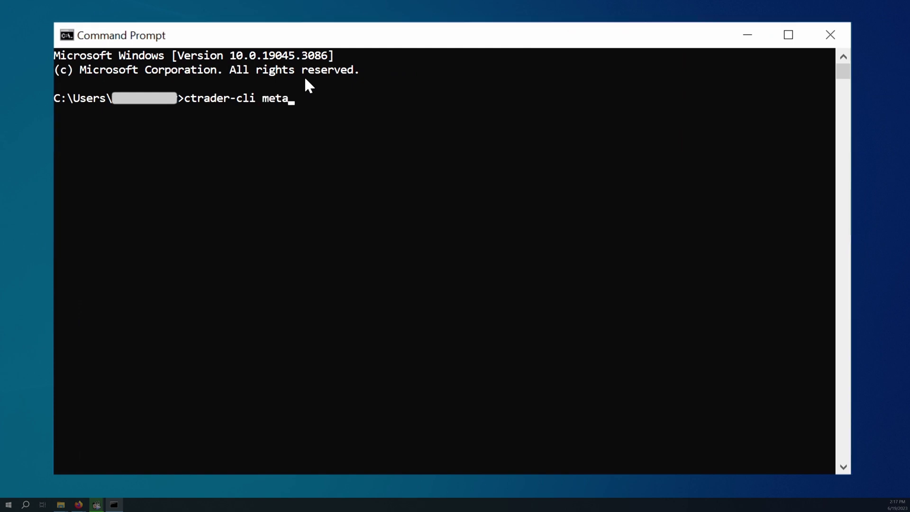
{"action": "type", "text": "data C://video/rsiBot.algo"}
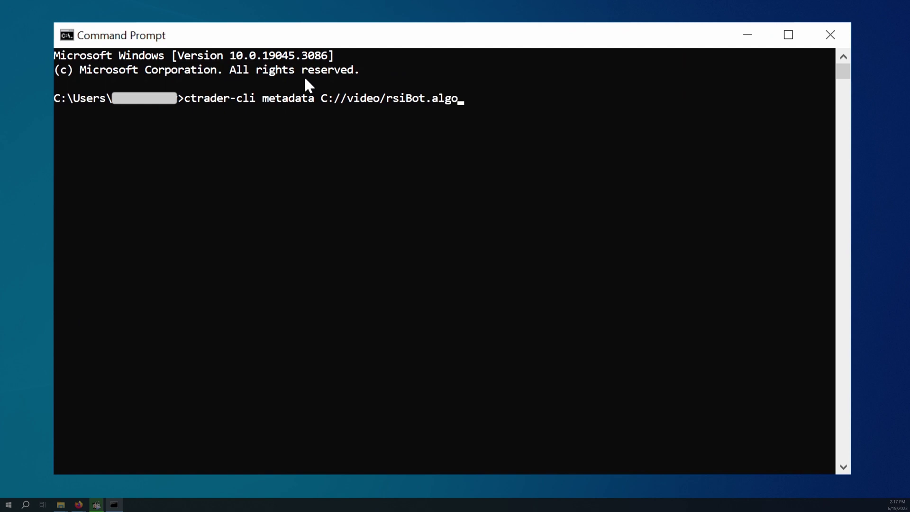
{"action": "key", "text": "Return"}
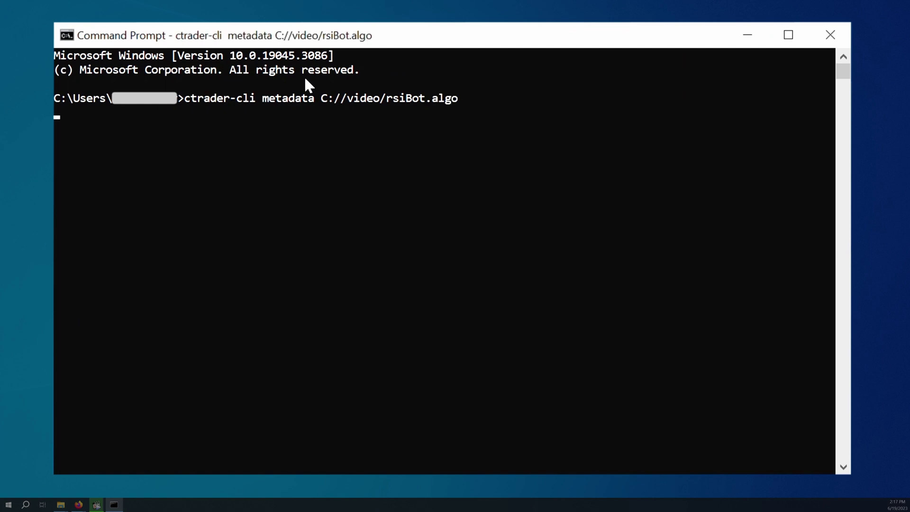
{"action": "scroll", "coordinate": [260, 219], "scroll_direction": "up", "scroll_amount": 3}
{"action": "scroll", "coordinate": [259, 220], "scroll_direction": "down", "scroll_amount": 4}
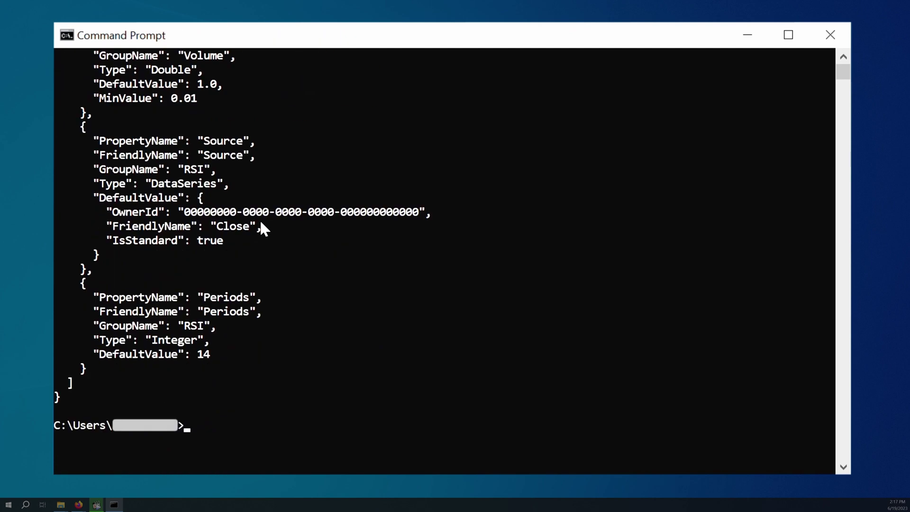